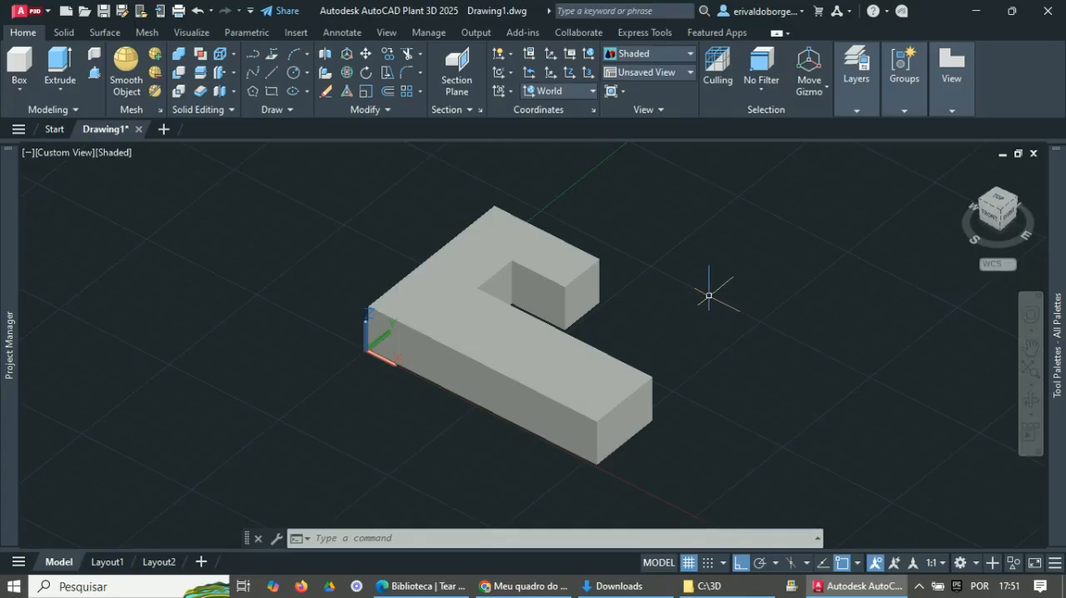
- Slice the hook-shaped solid along the Y direction through the notch's inner corner, keeping both sides
middle_click_drag(709, 295, 679, 366, "shift")
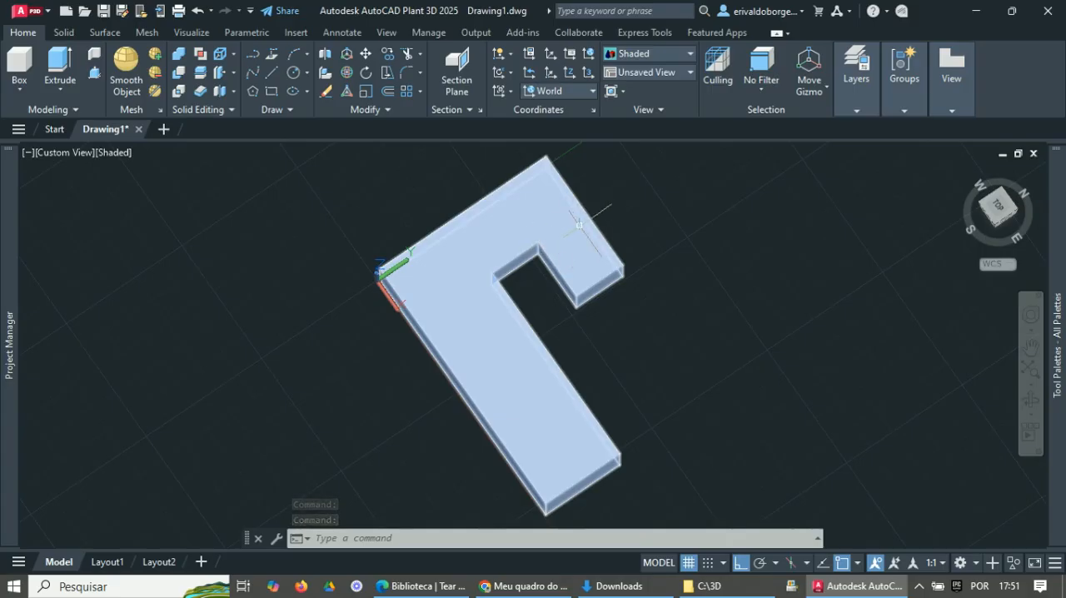
mouse_move(579, 224)
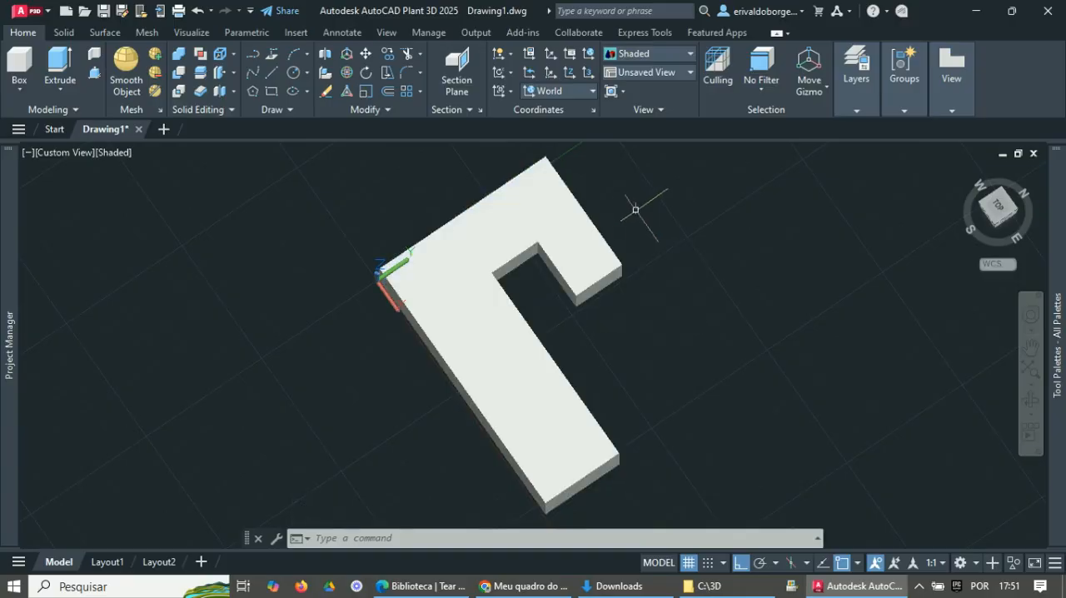
type("SL")
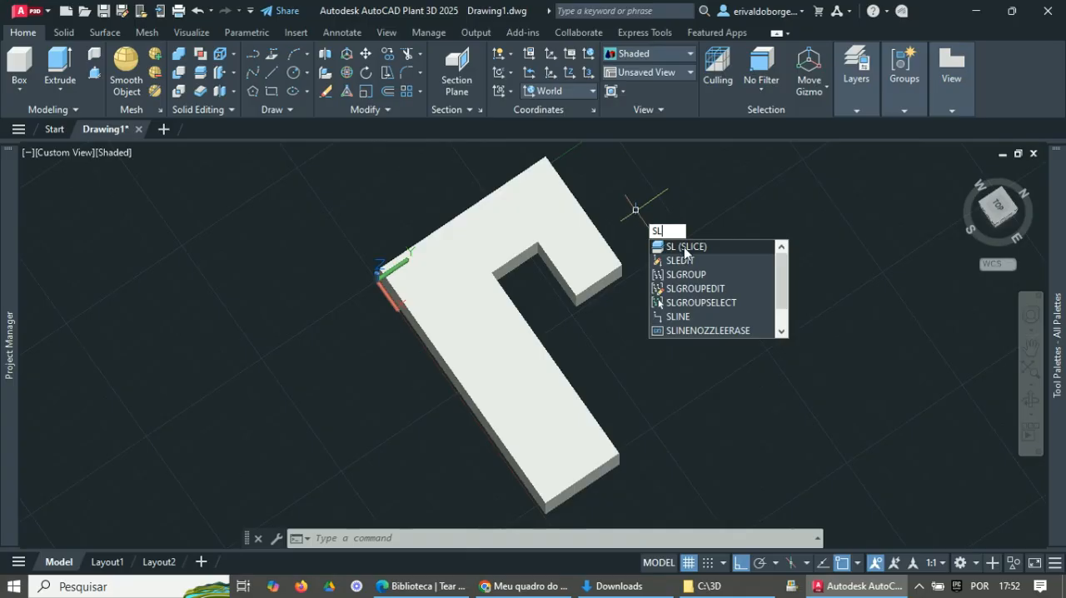
left_click(685, 246)
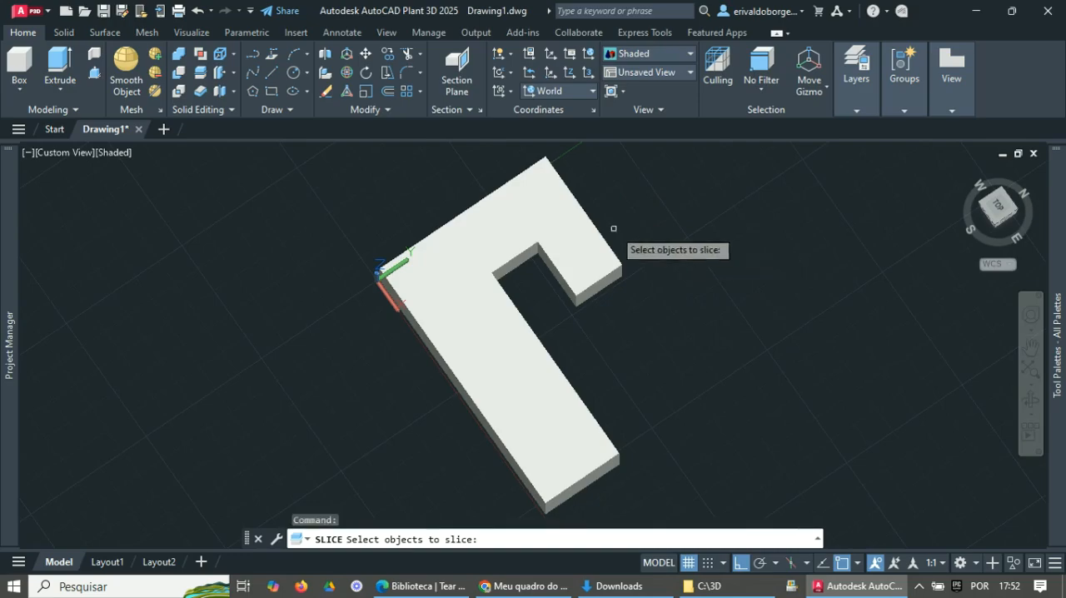
left_click(577, 255)
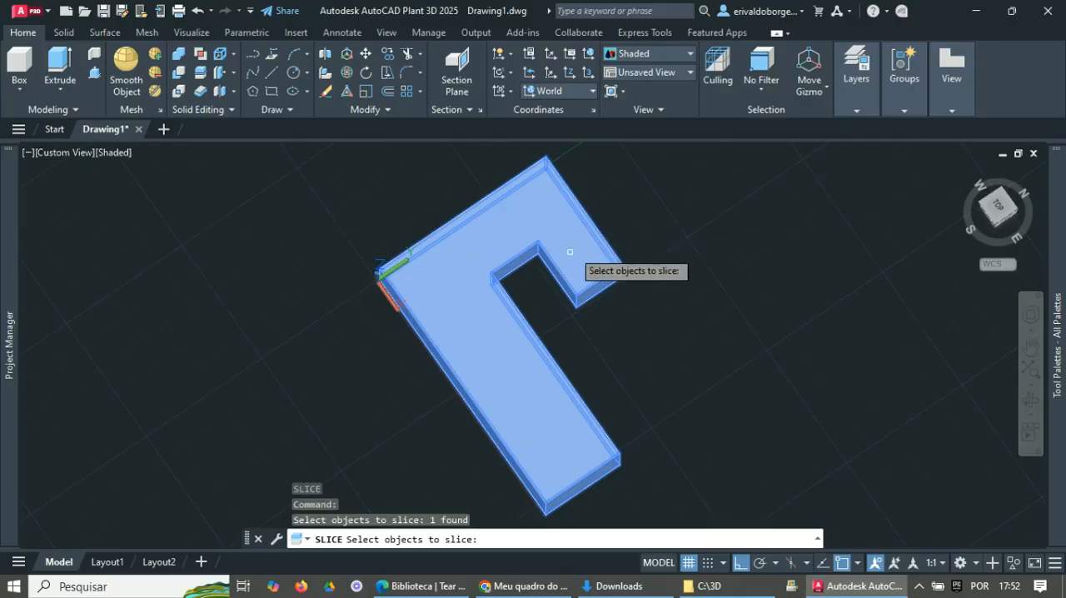
key("Return")
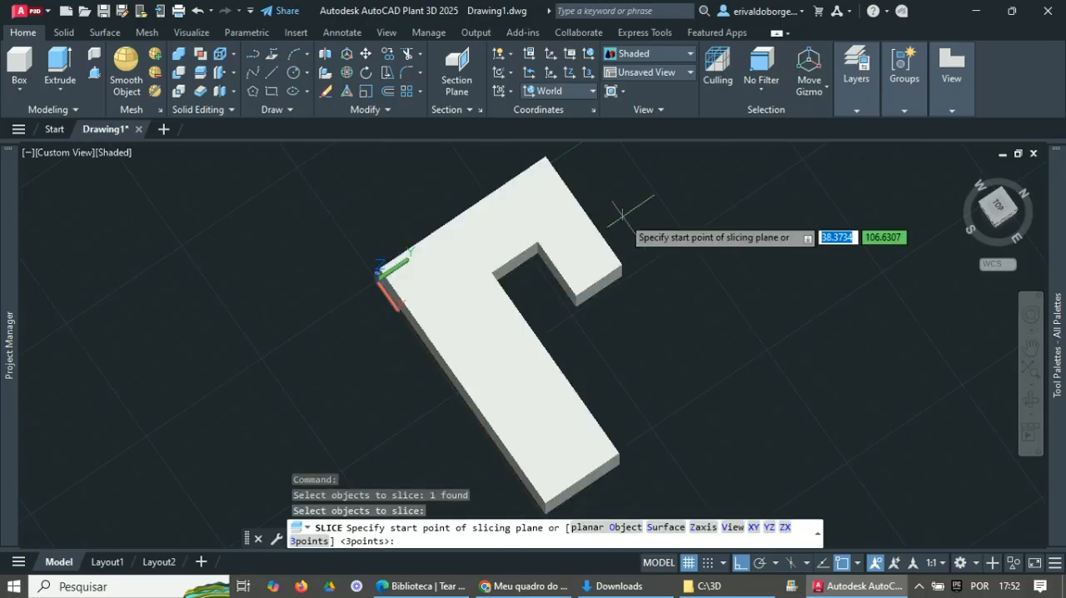
left_click(537, 242)
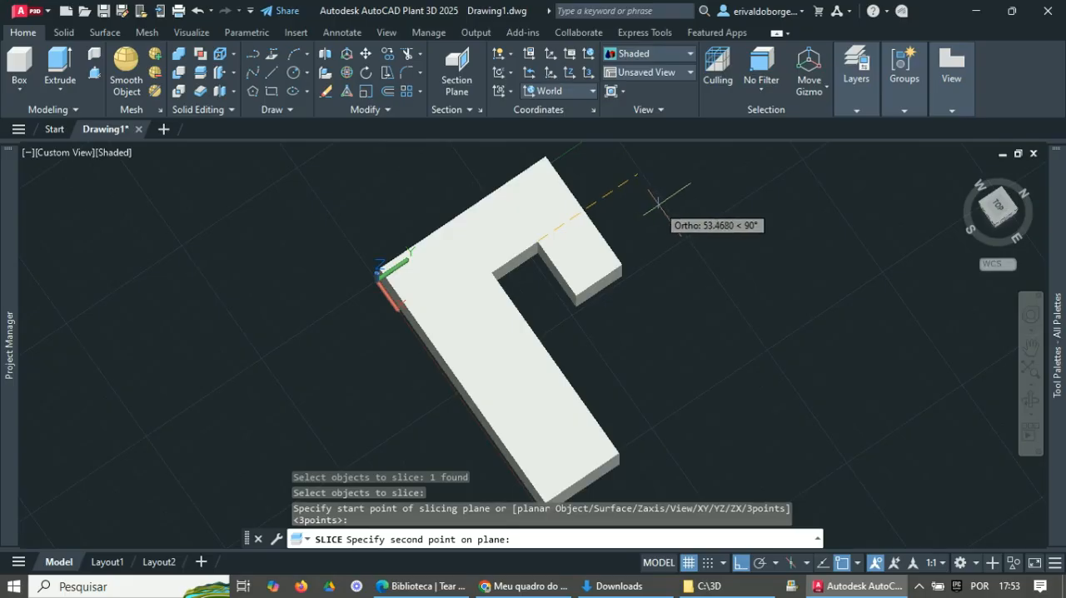
left_click(658, 202)
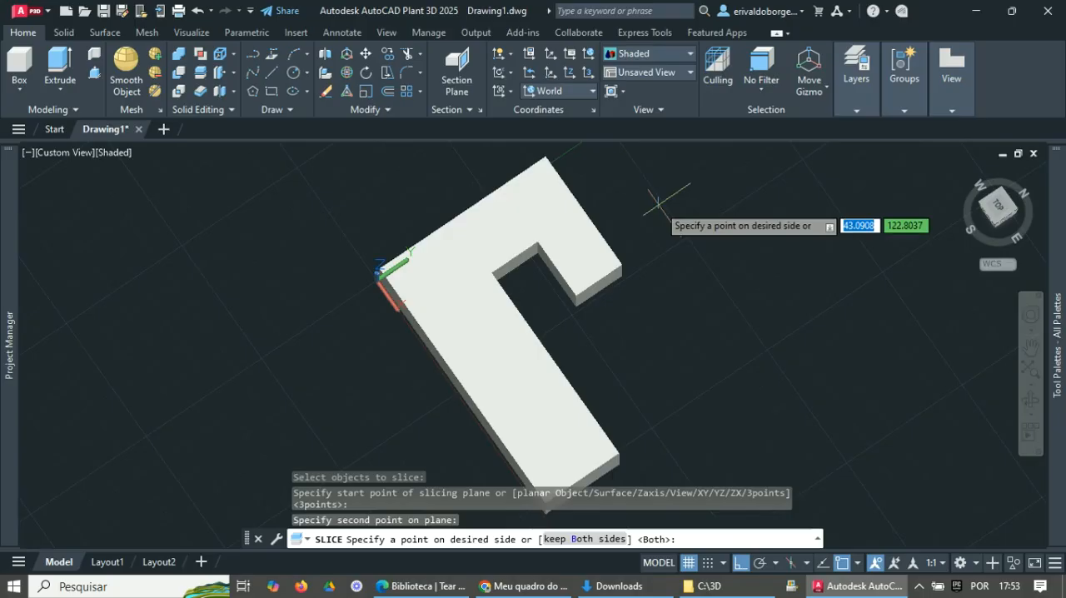
key("Return")
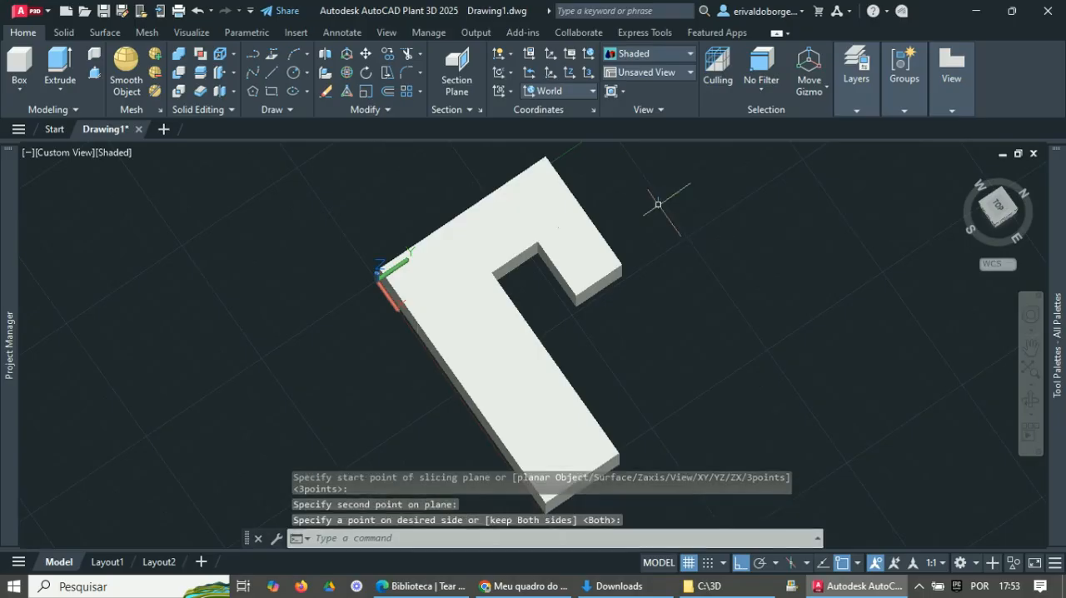
- Select the sliced pieces in turn to examine how the long and short arms are grouped, clearing the selection at the end
left_click(587, 263)
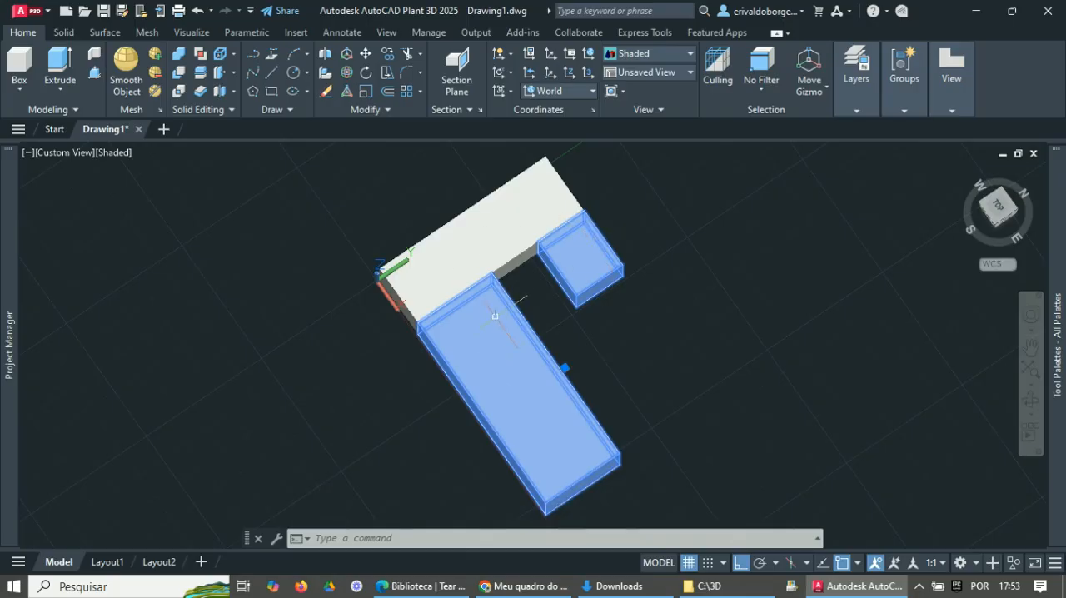
left_click(505, 223)
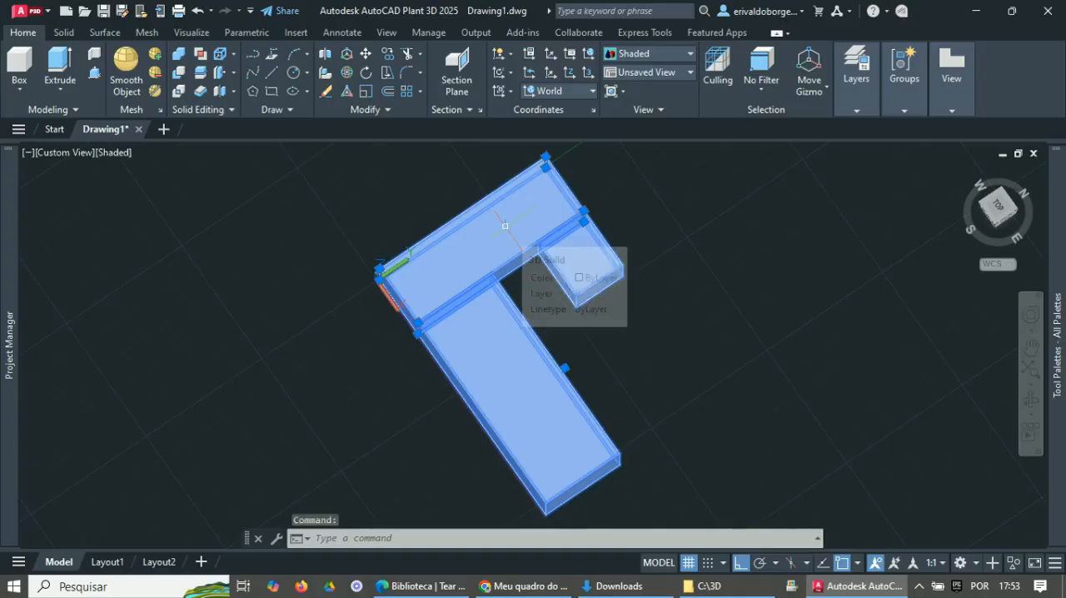
key("Escape")
left_click(512, 377)
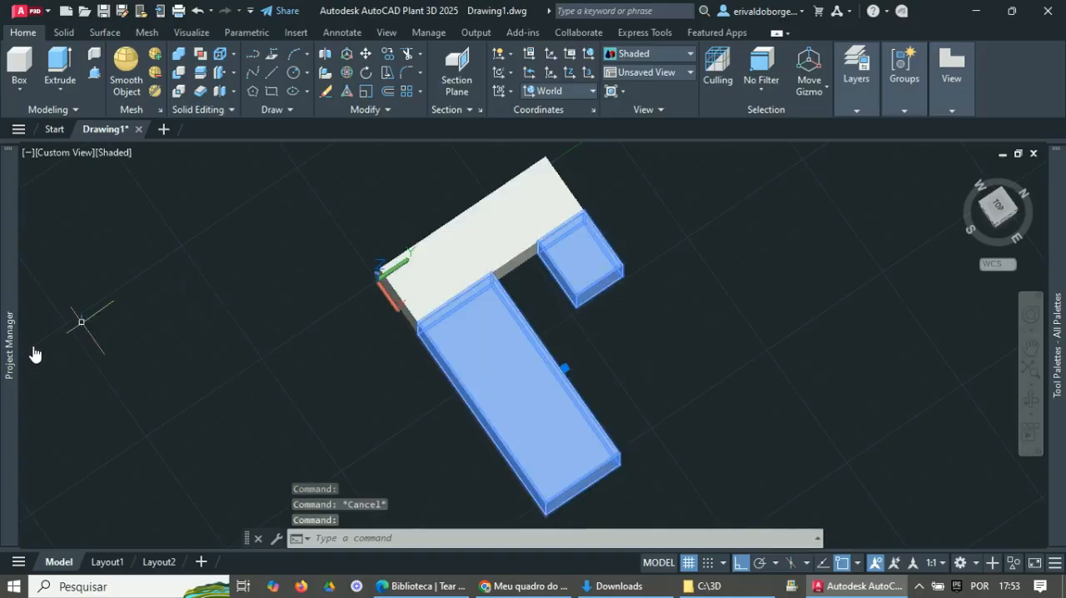
left_click_drag(585, 212, 628, 191)
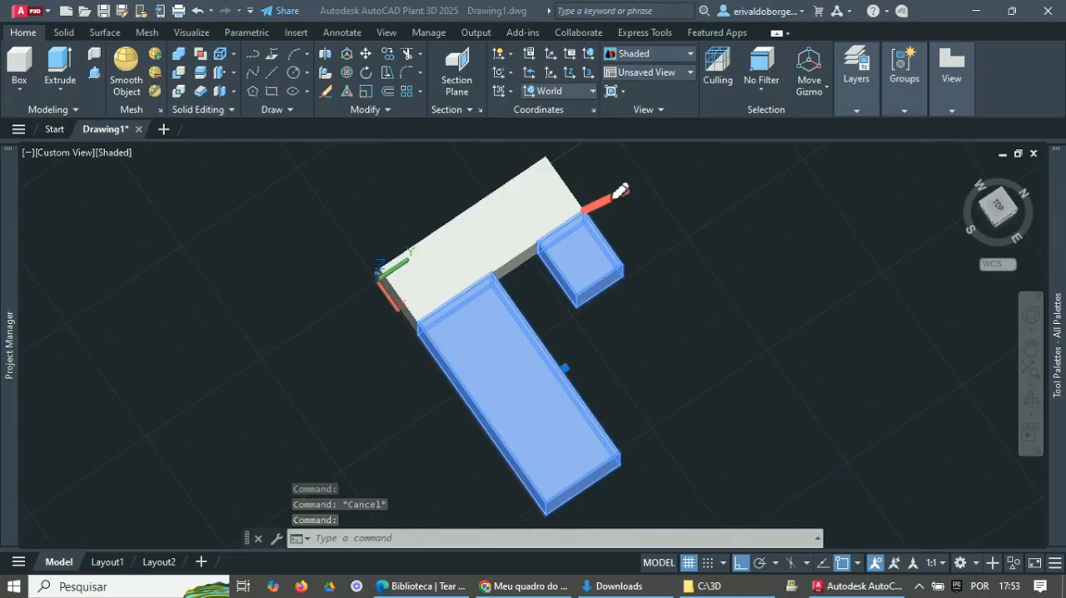
mouse_move(412, 325)
left_mouse_down()
mouse_move(368, 345)
mouse_move(388, 417)
left_mouse_up()
mouse_move(358, 409)
left_mouse_down()
mouse_move(381, 435)
mouse_move(406, 406)
left_mouse_up()
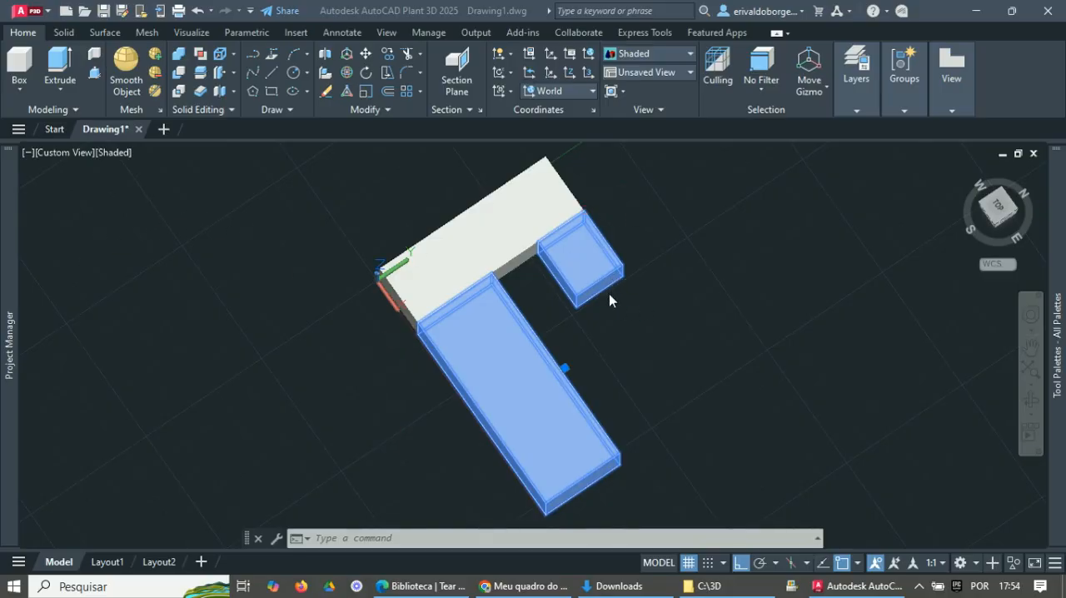
key("Escape")
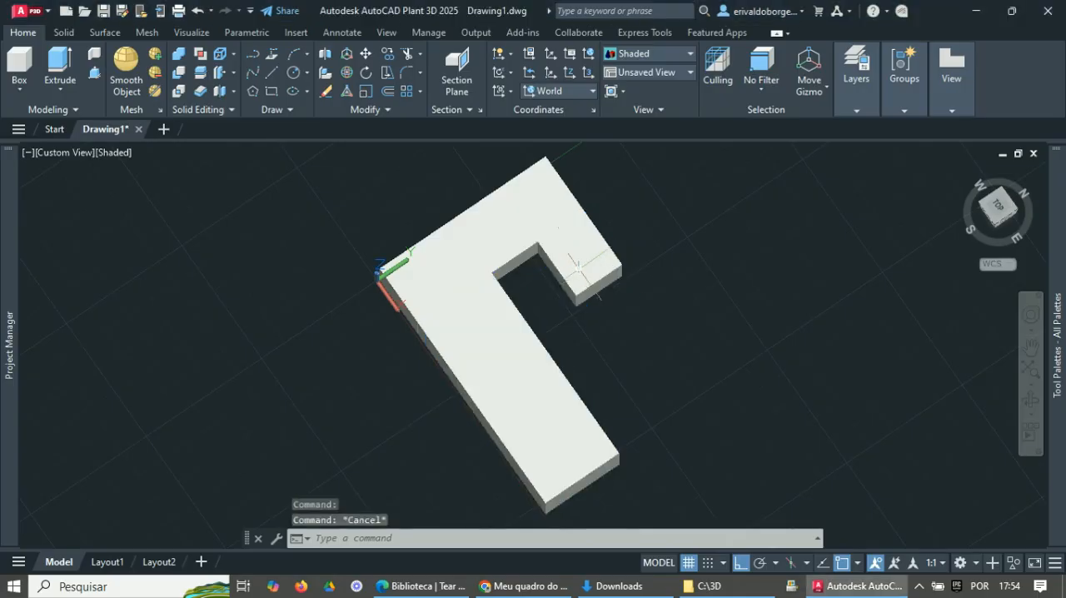
left_click(578, 268)
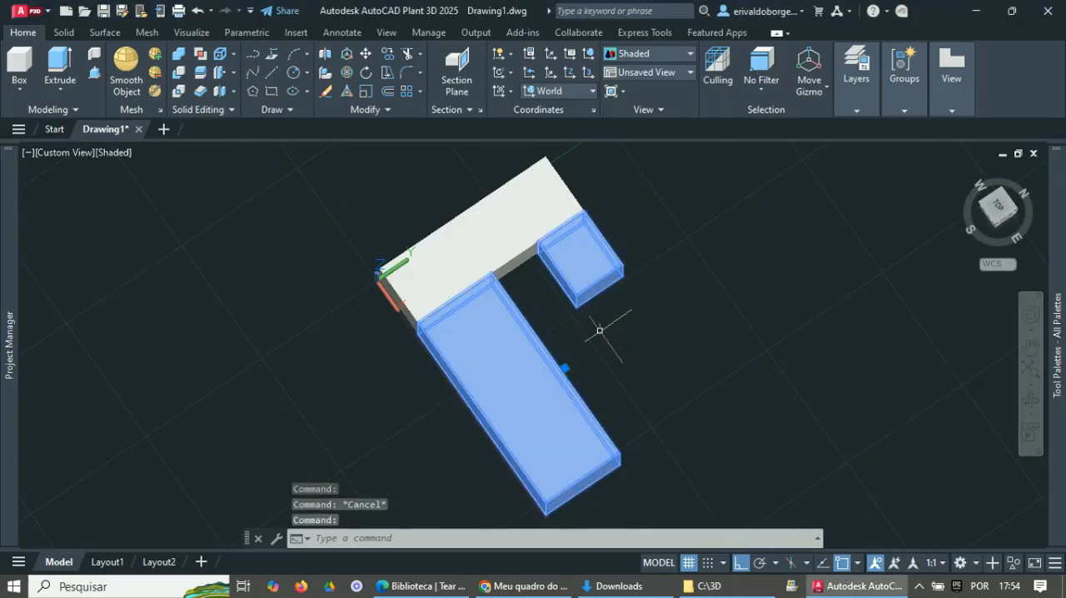
key("Escape")
- Slice the solid holding the two arms along the X direction through the open gap between them, keeping both sides
type("SL")
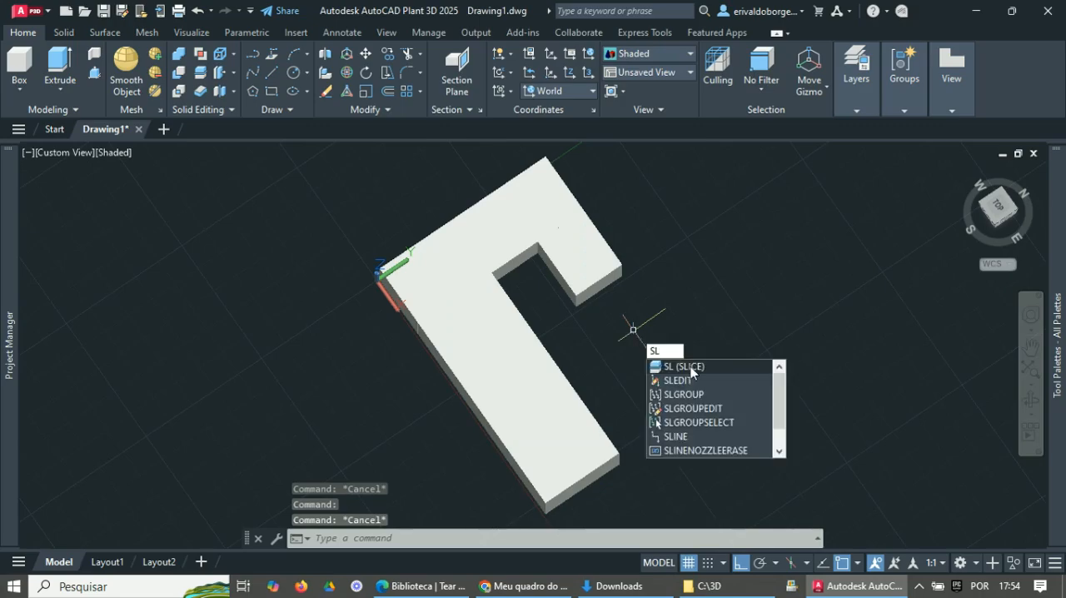
left_click(691, 366)
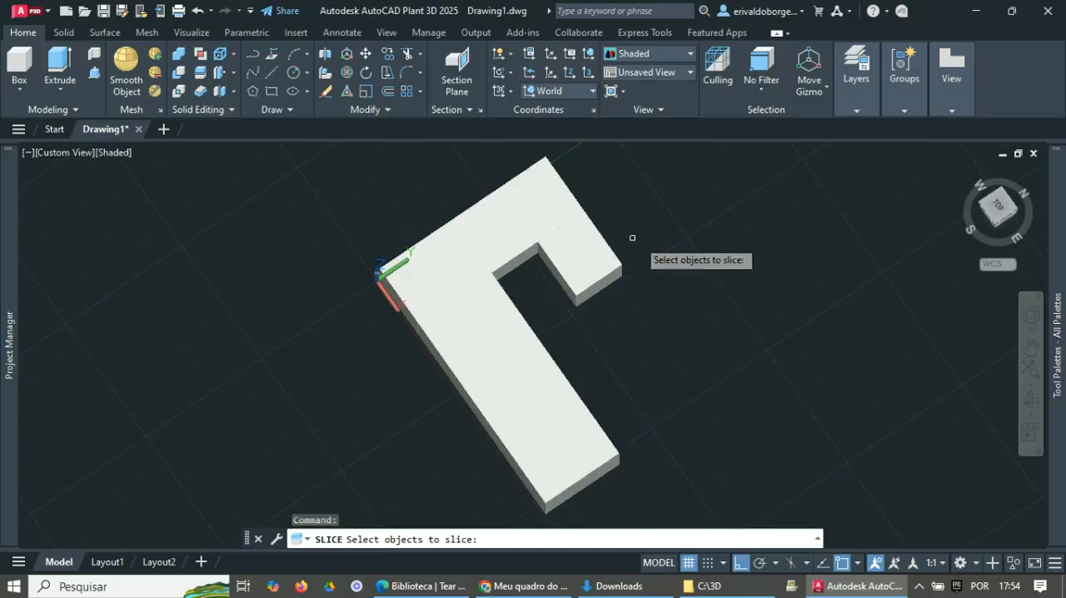
left_click(589, 264)
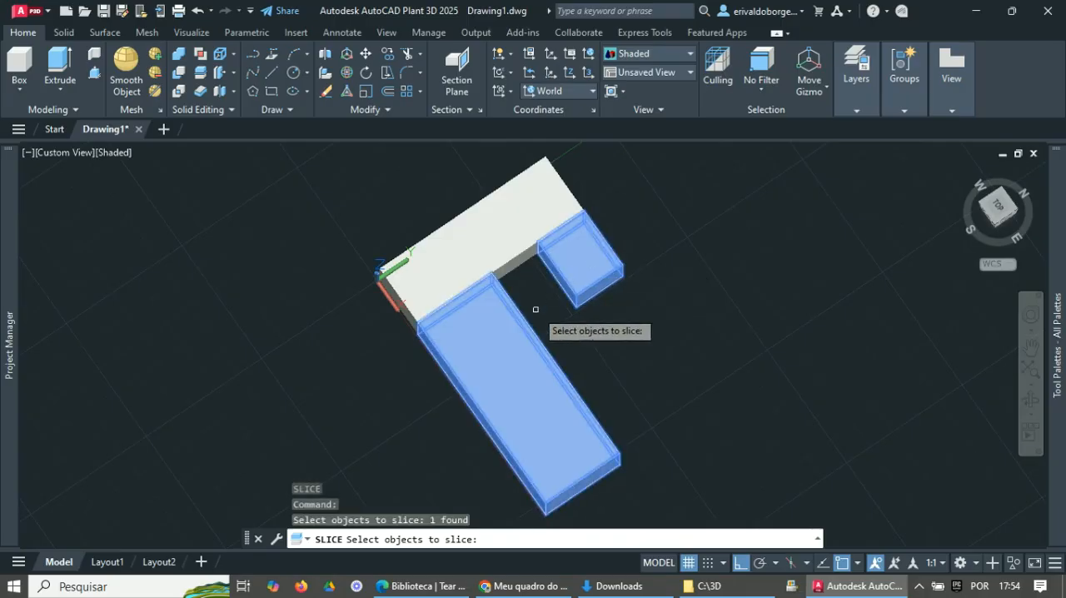
key("Return")
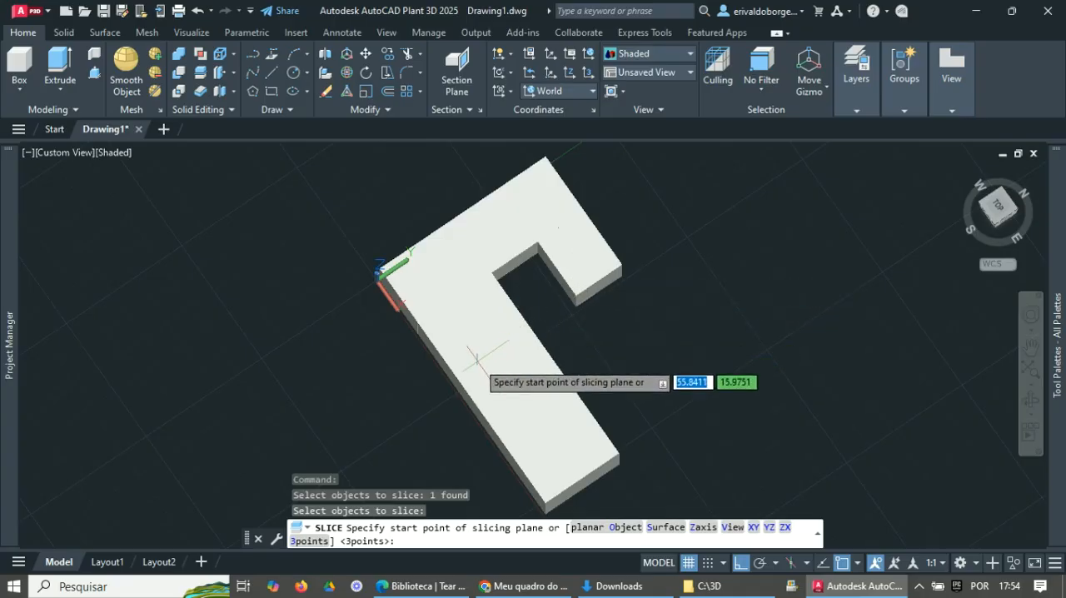
left_click(554, 317)
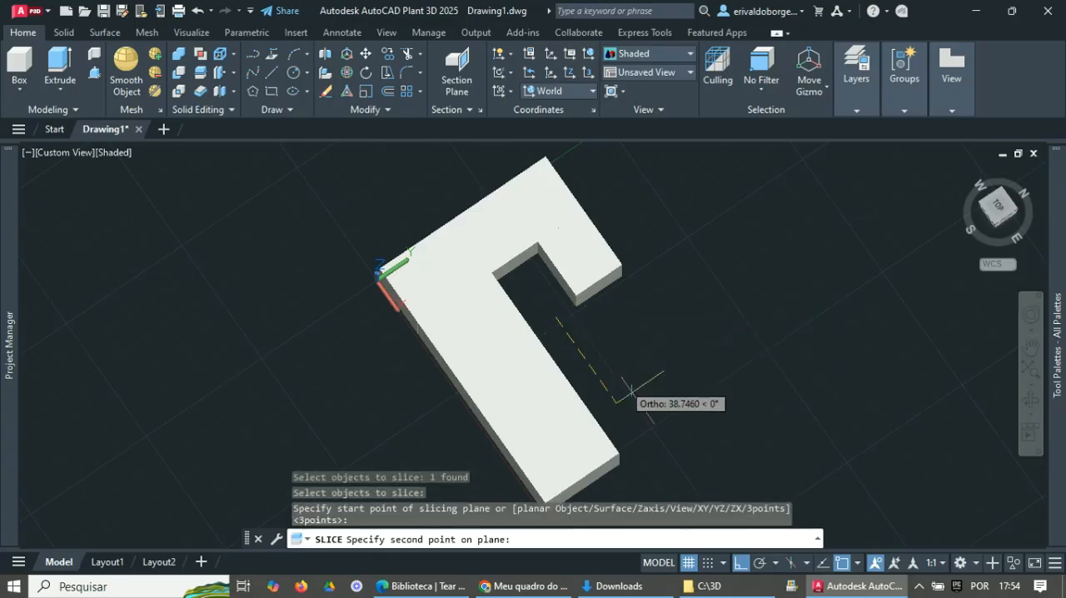
left_click(698, 469)
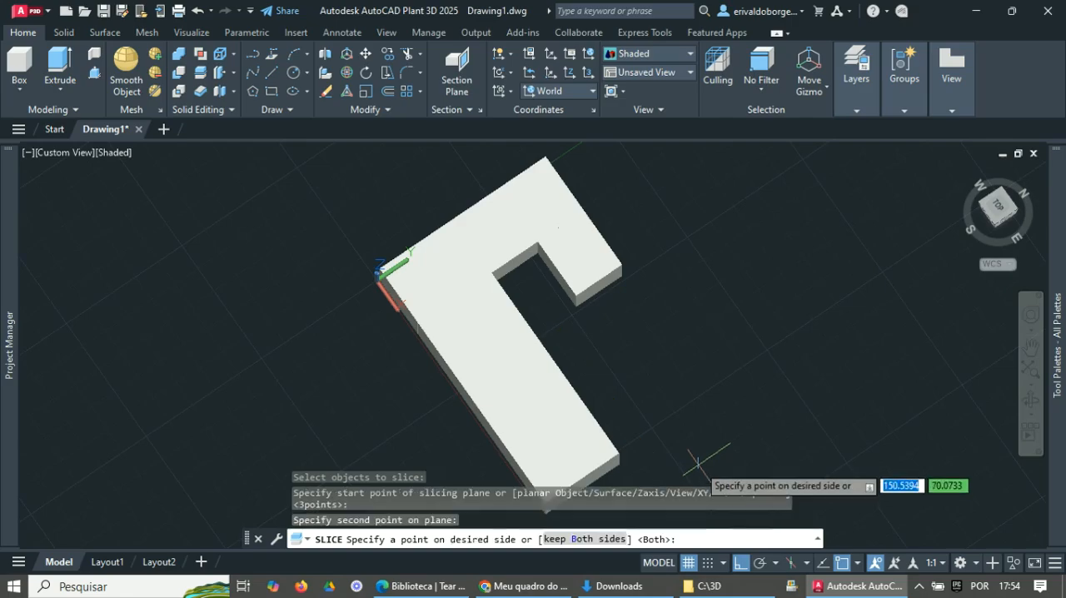
key("Return")
- Select the long arm and the short arm individually to check whether they are separate solids, then clear the selection
left_click(519, 359)
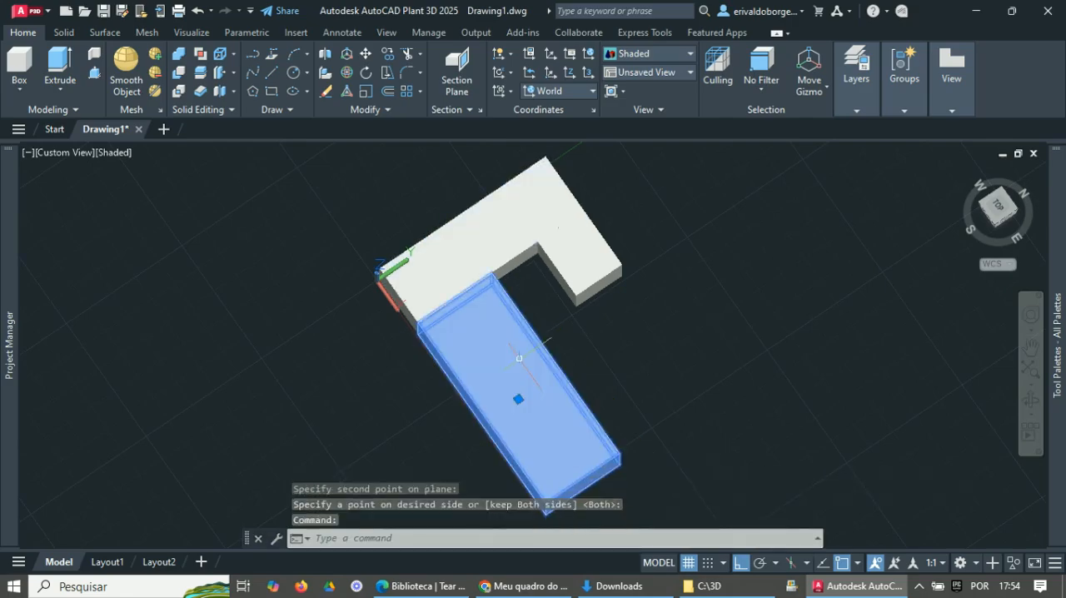
left_click(573, 269)
key("Escape")
key("Escape")
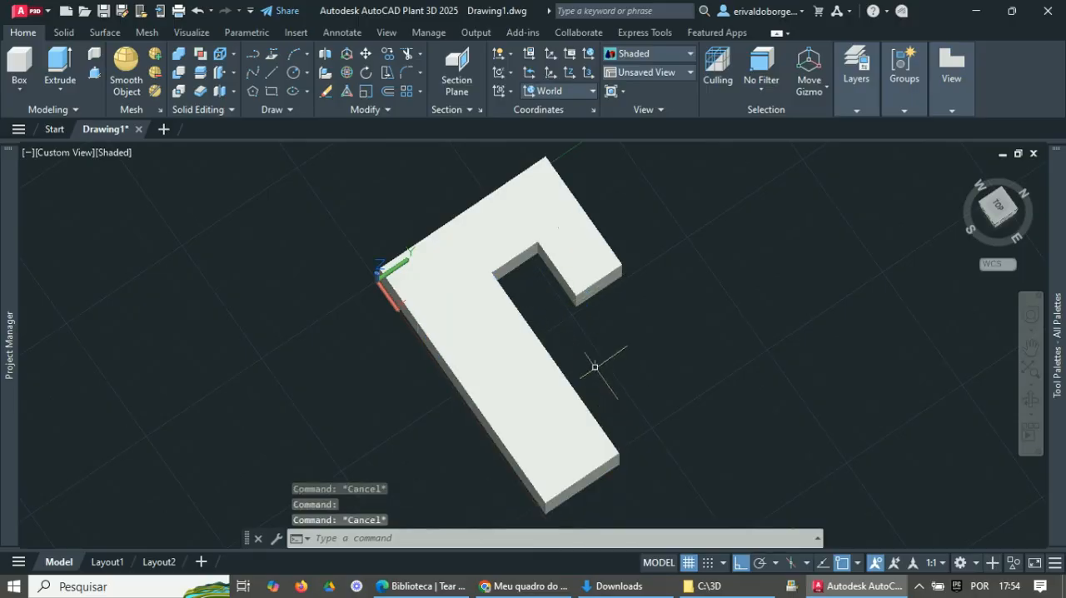
left_click(570, 275)
left_click(485, 367)
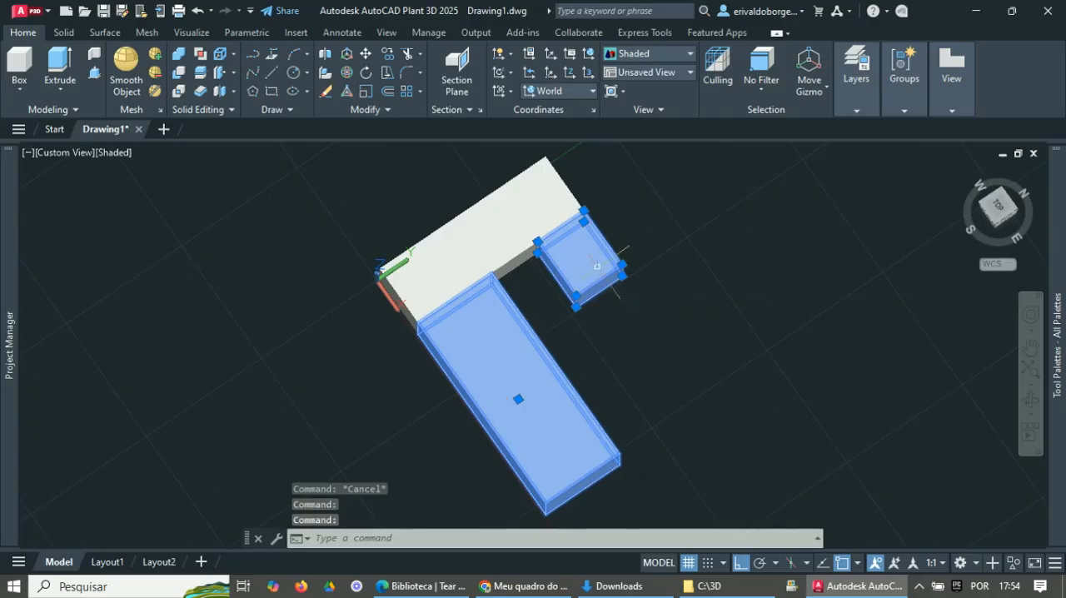
key("Escape")
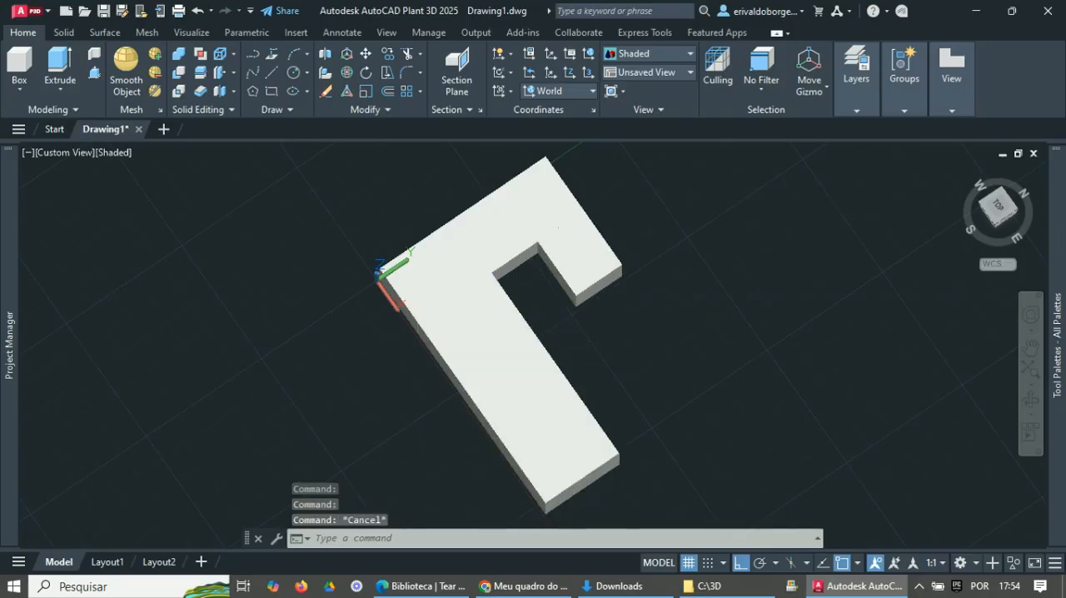
left_click(580, 260)
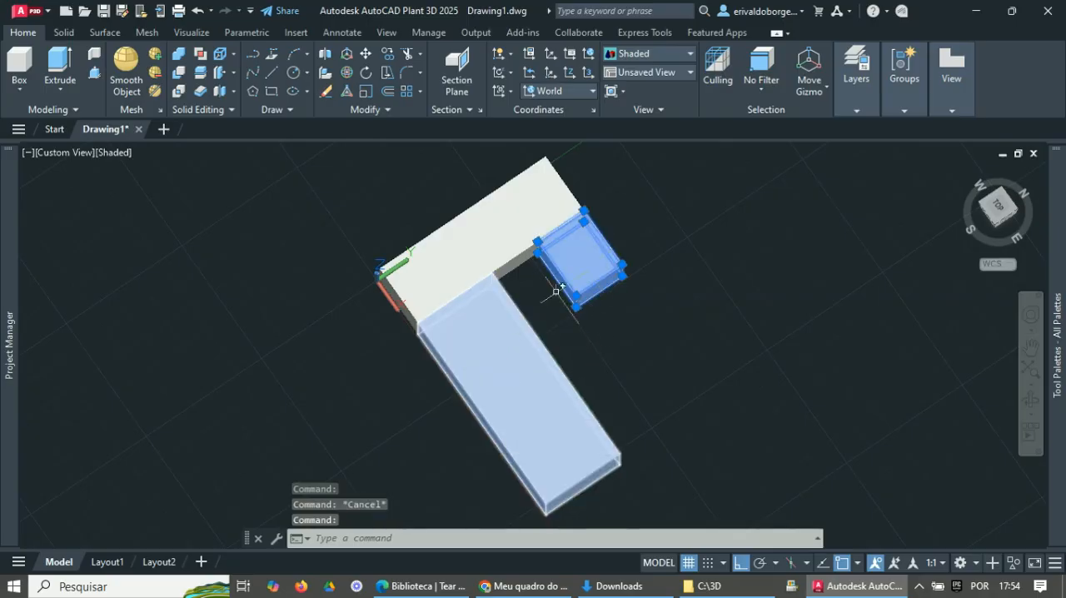
left_click(505, 340)
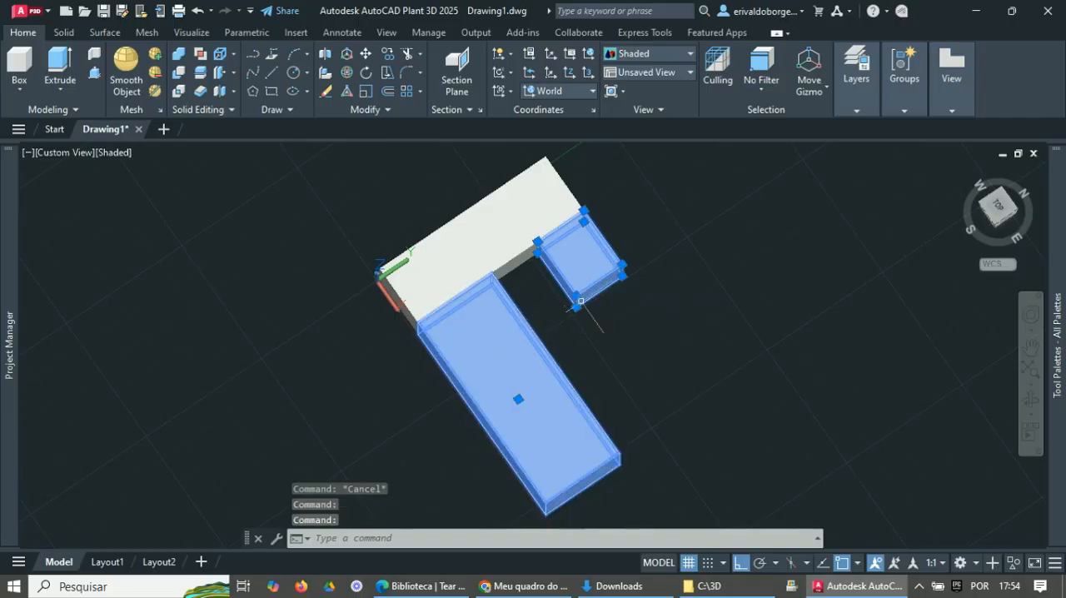
key("Escape")
left_click(588, 271)
key("Escape")
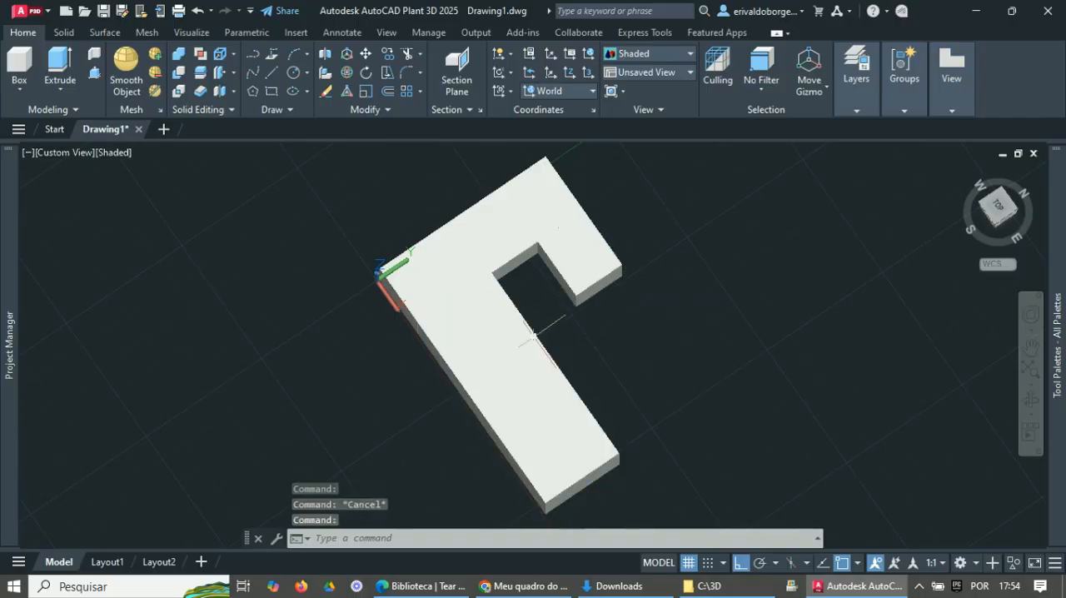
left_click(591, 249)
key("Escape")
key("Escape")
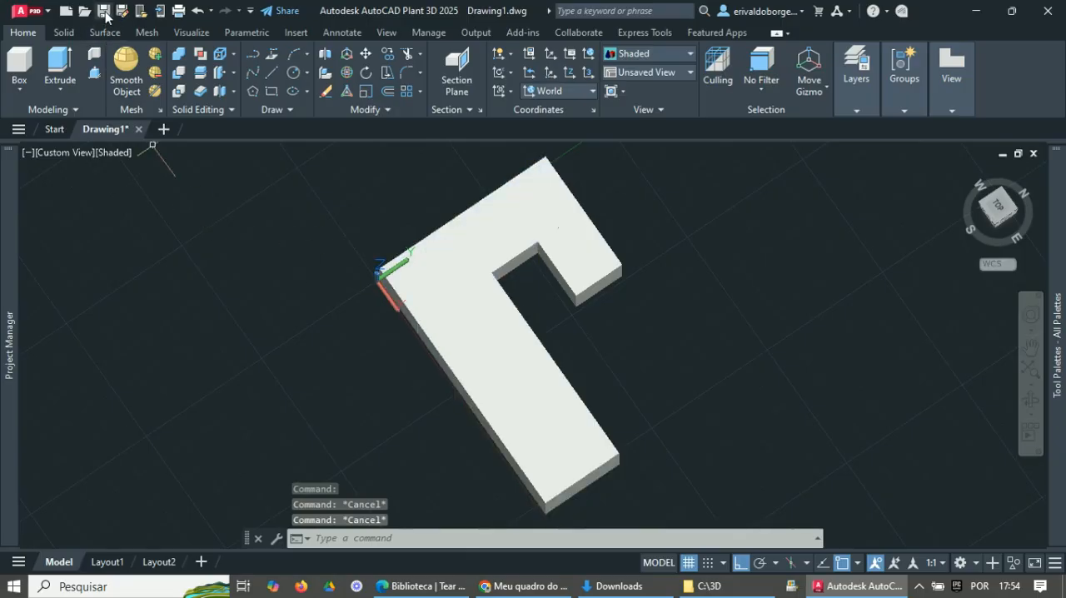
- Save the drawing as peca-02 in the Aula01 folder
key("ctrl+s")
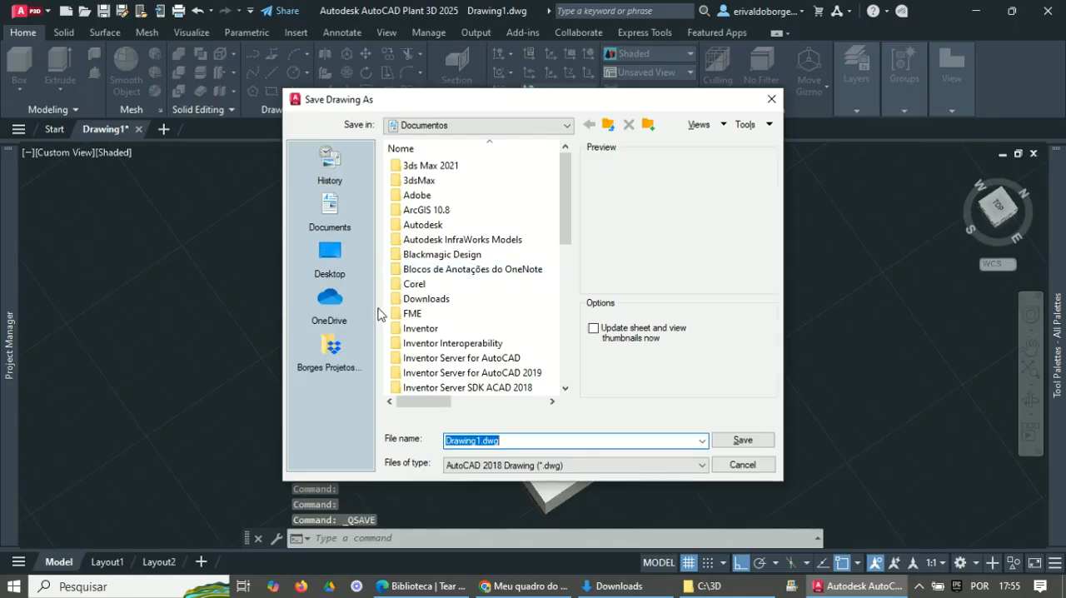
left_click(35, 234)
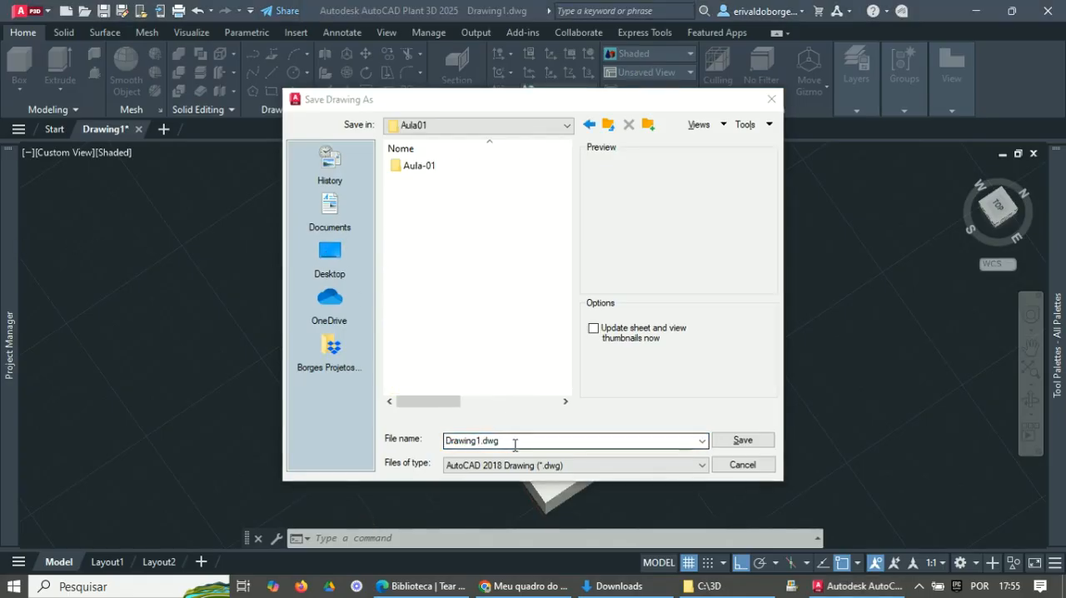
double_click(515, 445)
type("pe")
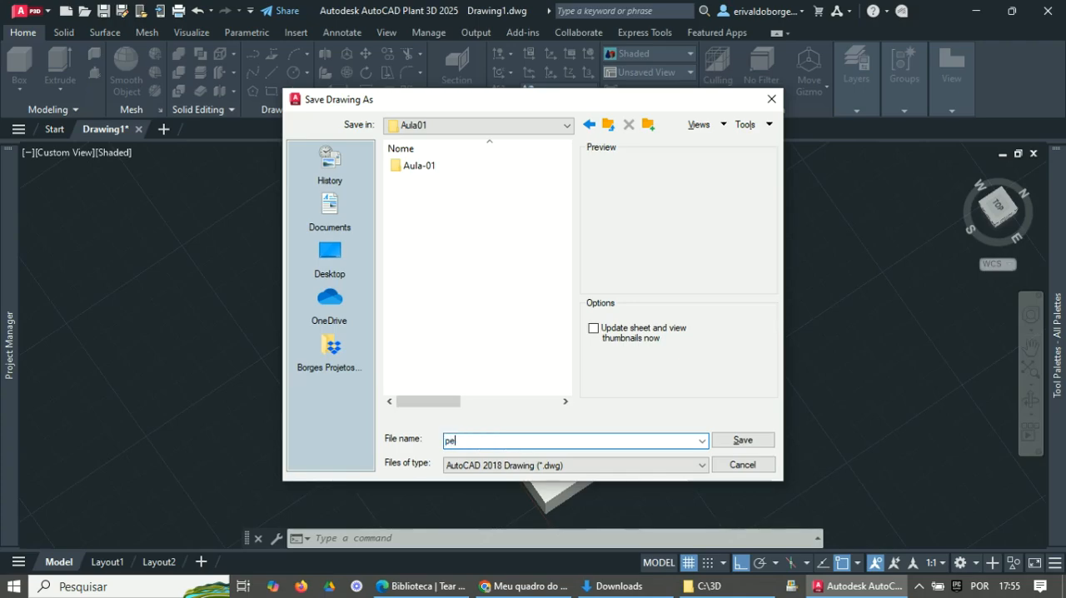
type("ca-01")
key("Return")
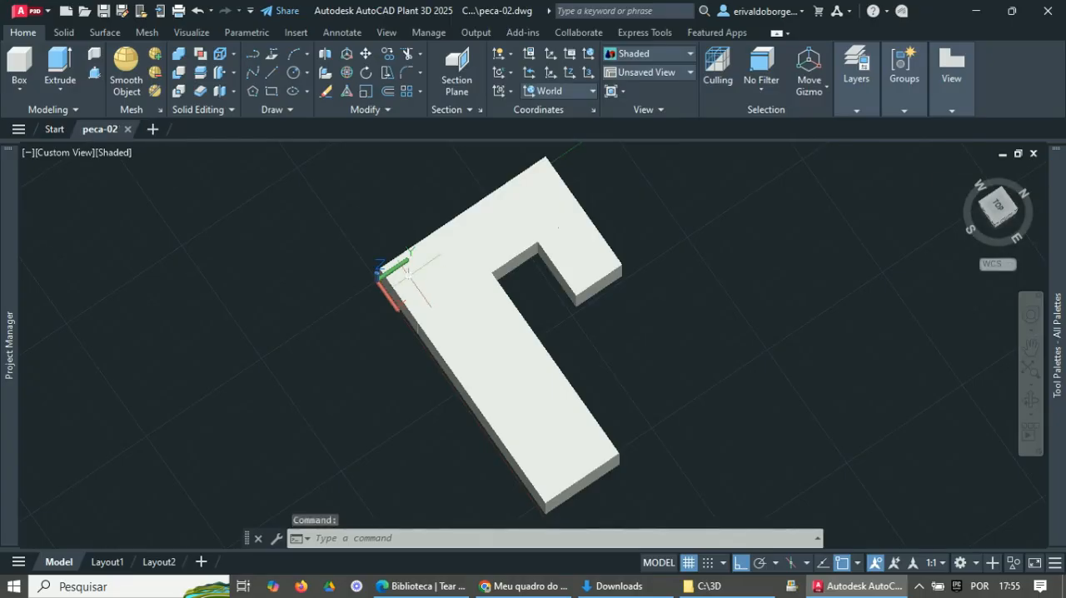
- Select the connecting block, the long arm and the short arm one at a time to check each as a separate solid, clearing each selection
left_click(517, 241)
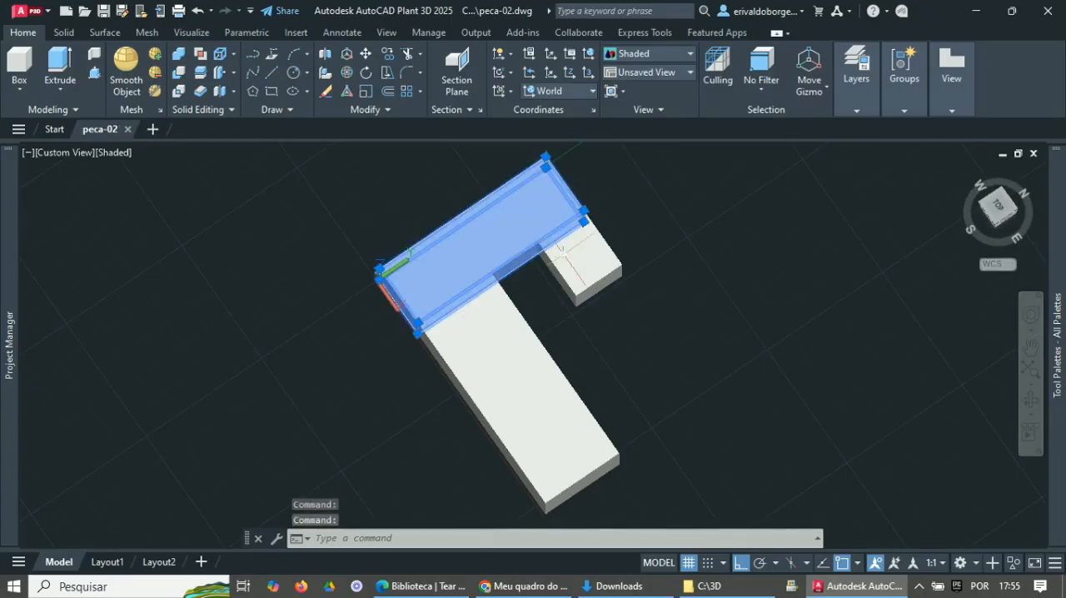
key("Escape")
key("Escape")
left_click(509, 335)
key("Escape")
left_click(575, 266)
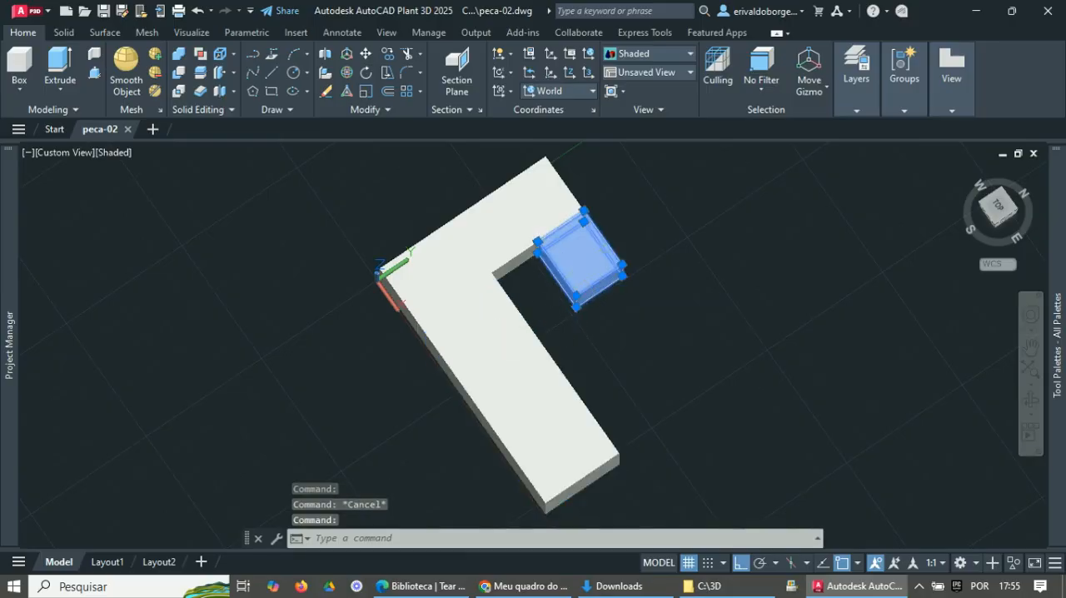
key("Escape")
- Select the short arm, connecting block and long arm together to inspect where the pieces meet, then clear the selection
middle_click_drag(647, 364, 666, 346, "shift")
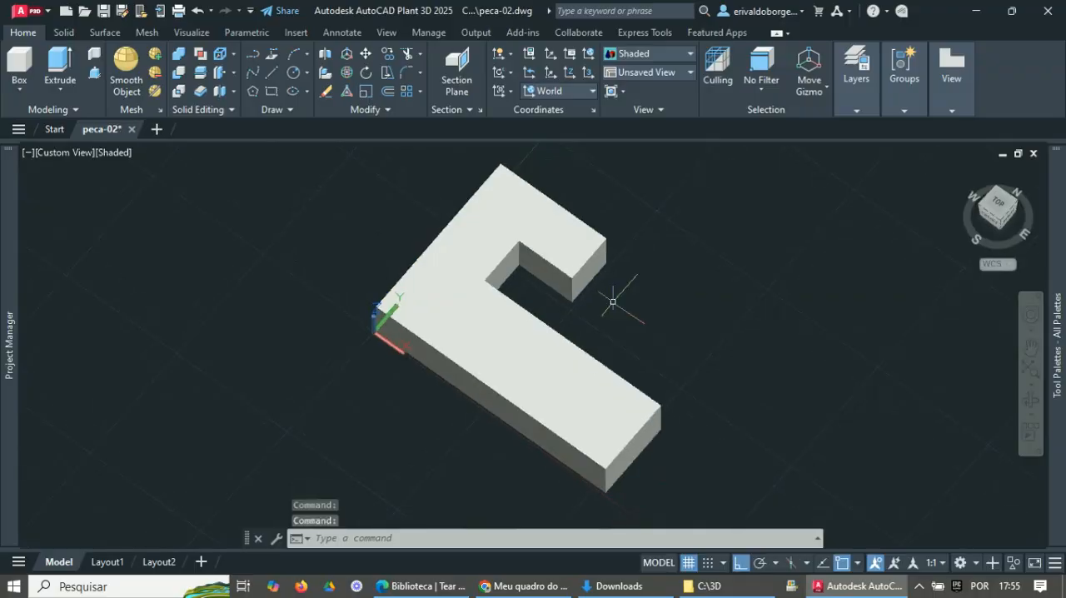
left_click(563, 250)
left_click(471, 266)
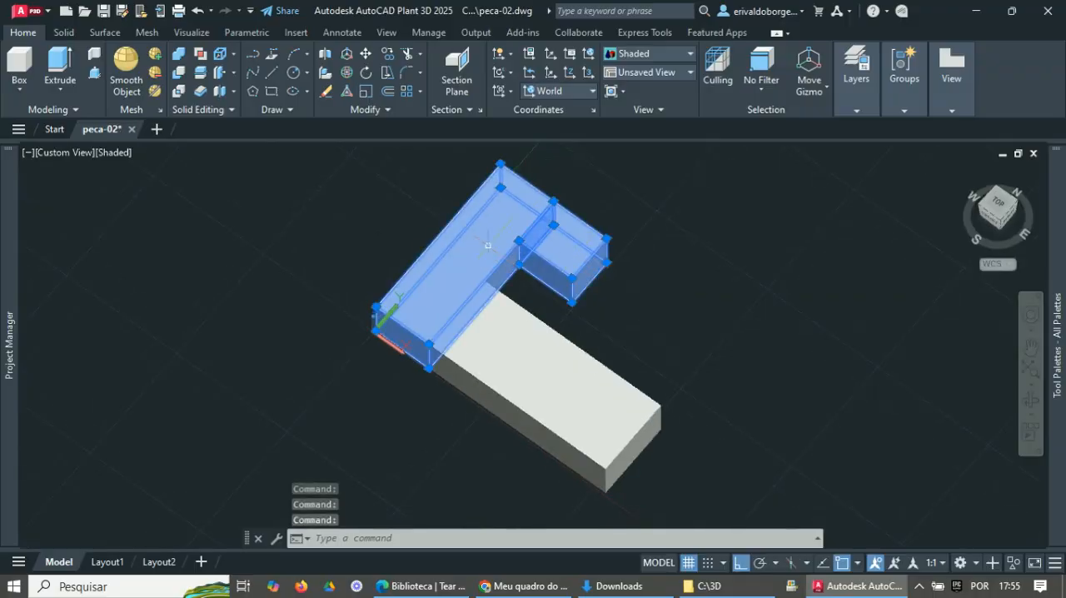
left_click(503, 333)
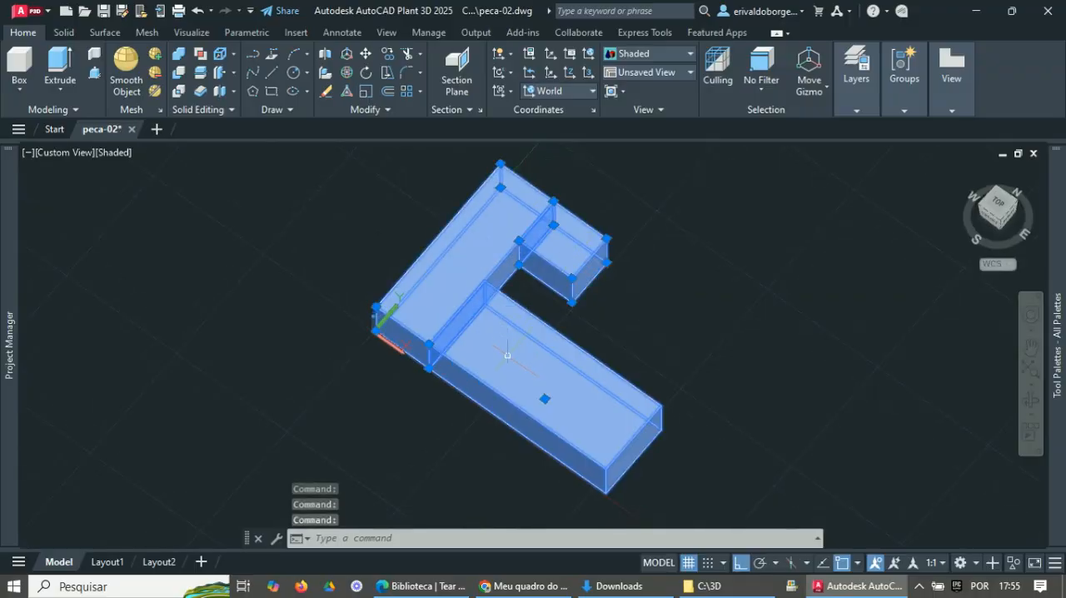
key("Escape")
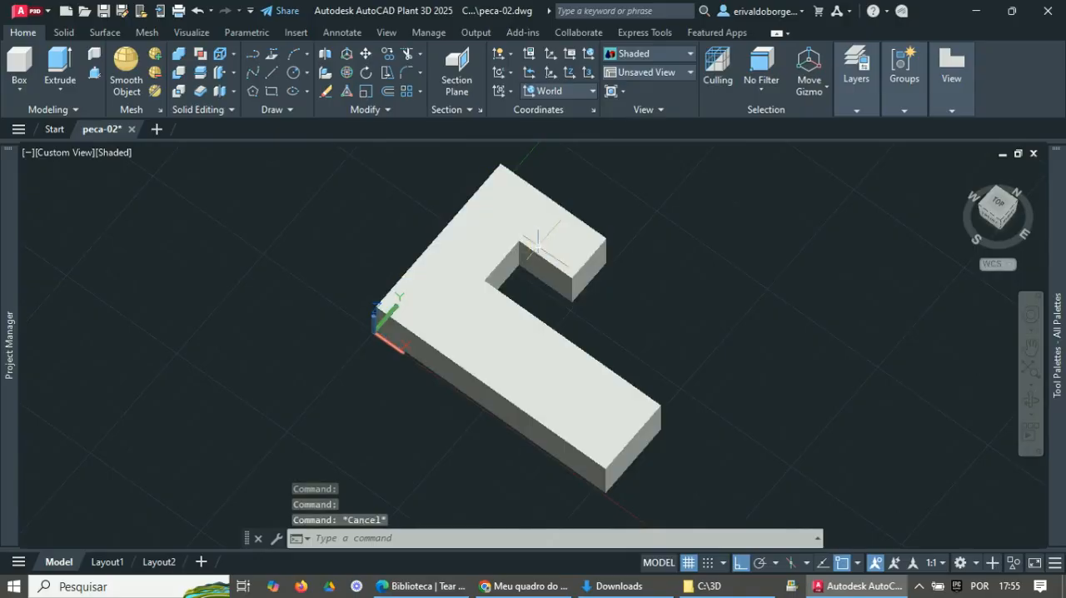
- Recheck the short arm, connecting block and long arm by selecting each individually, leaving nothing selected
left_click(539, 245)
key("Escape")
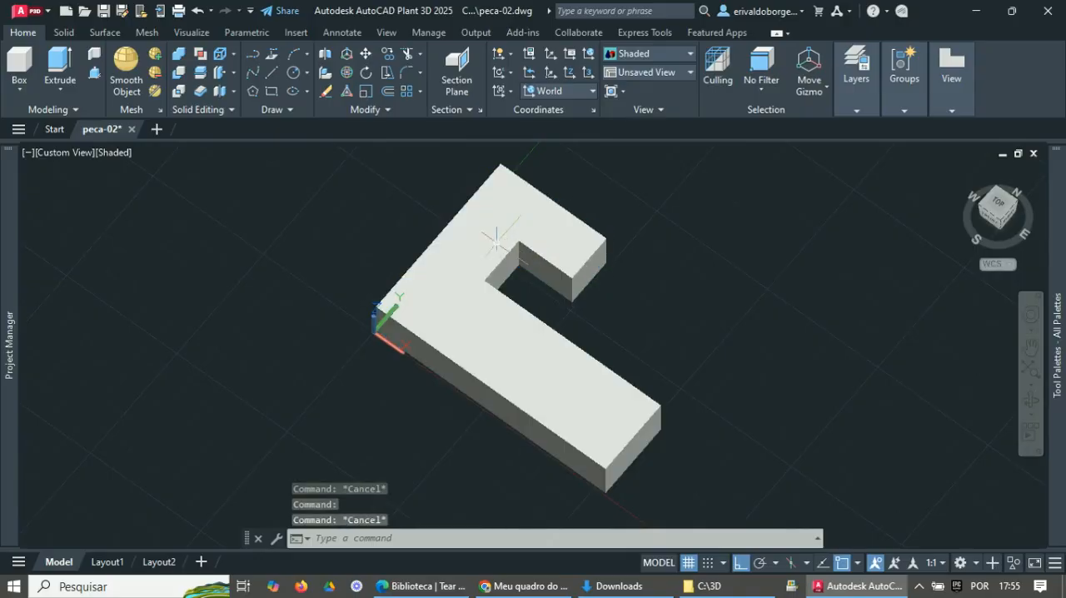
left_click(485, 237)
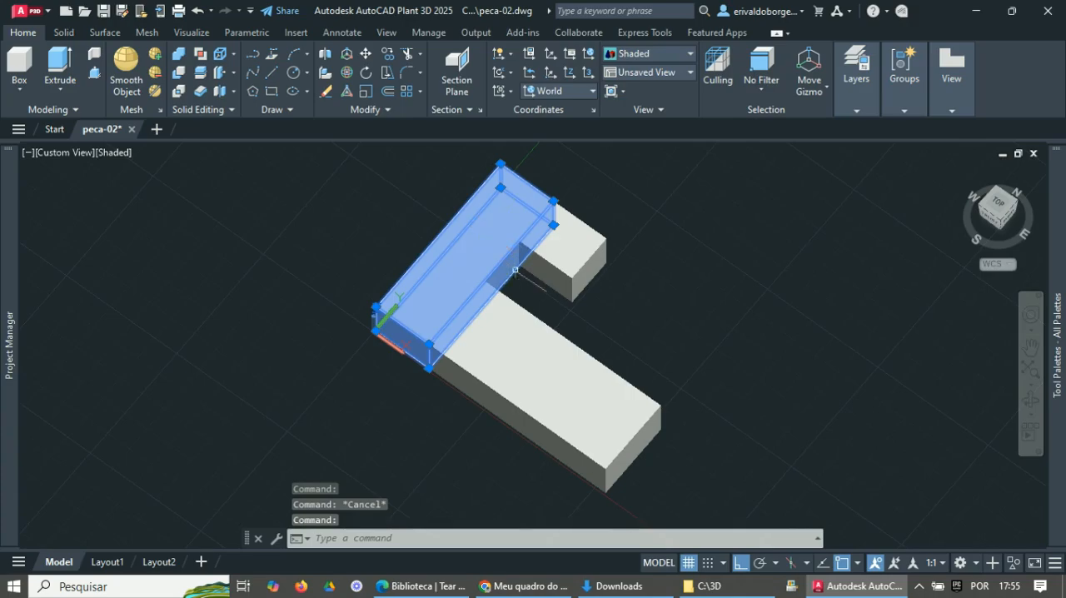
key("Escape")
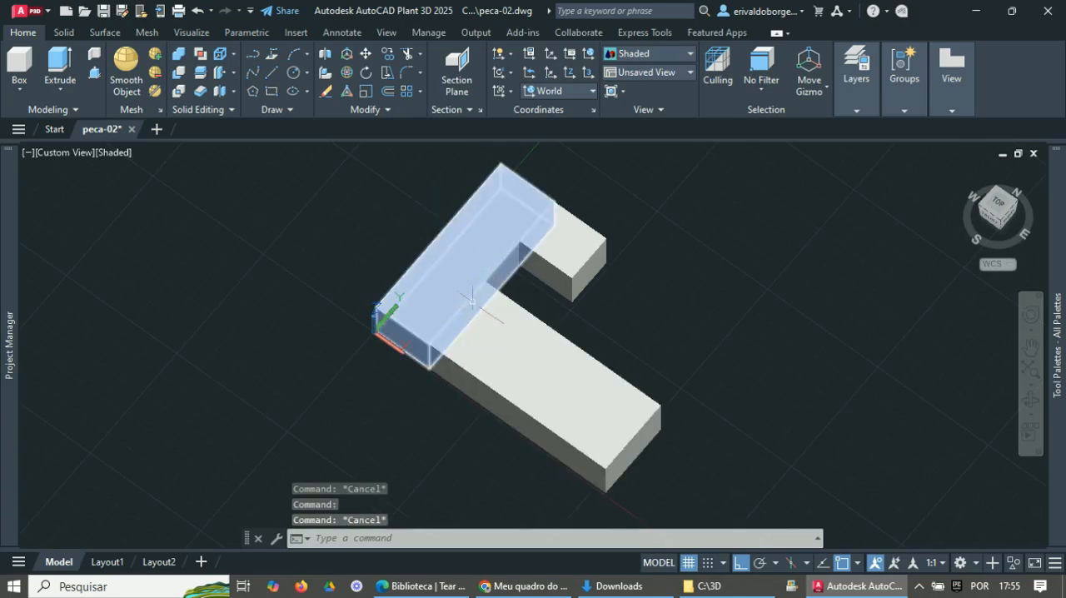
left_click(531, 362)
key("Escape")
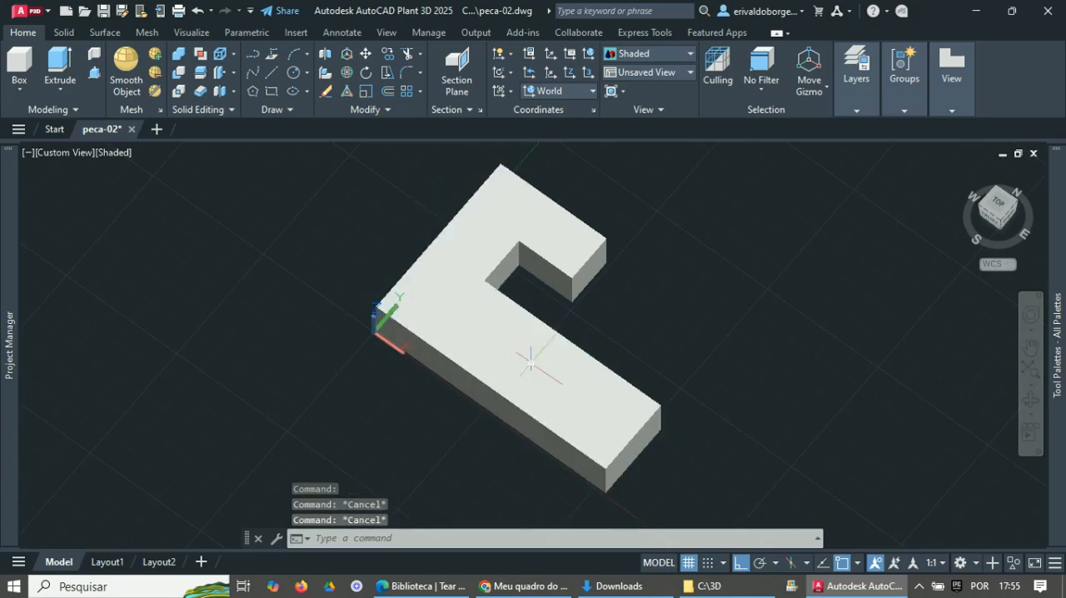